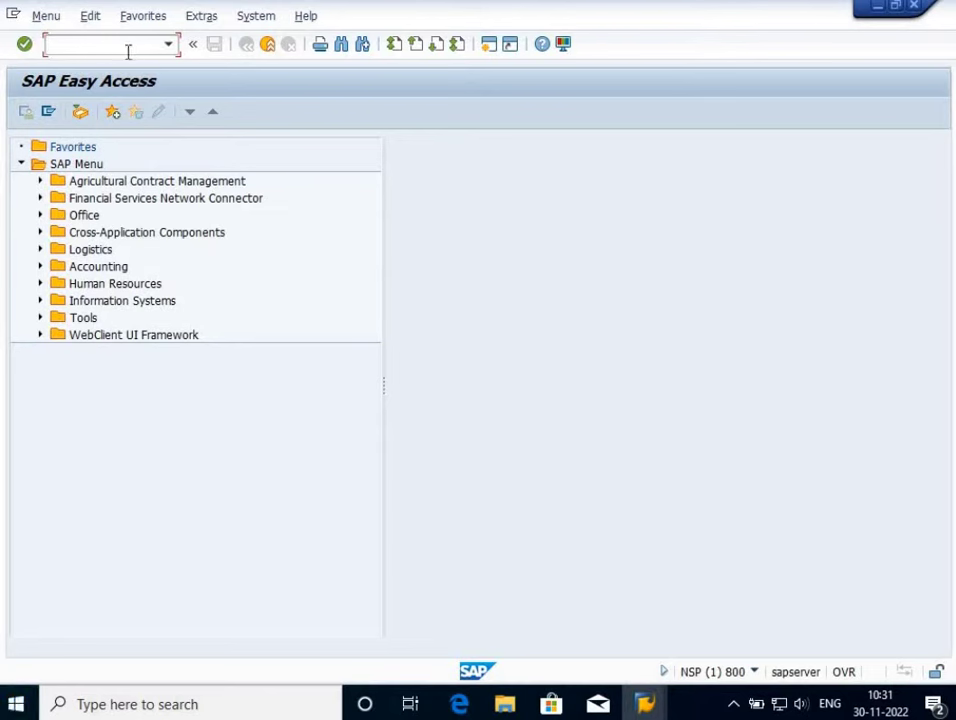
Run SPRO and execute Define company under Enterprise Structure > Definition > Financial Accounting
{"action": "type", "text": "spro"}
{"action": "key", "text": "Return"}
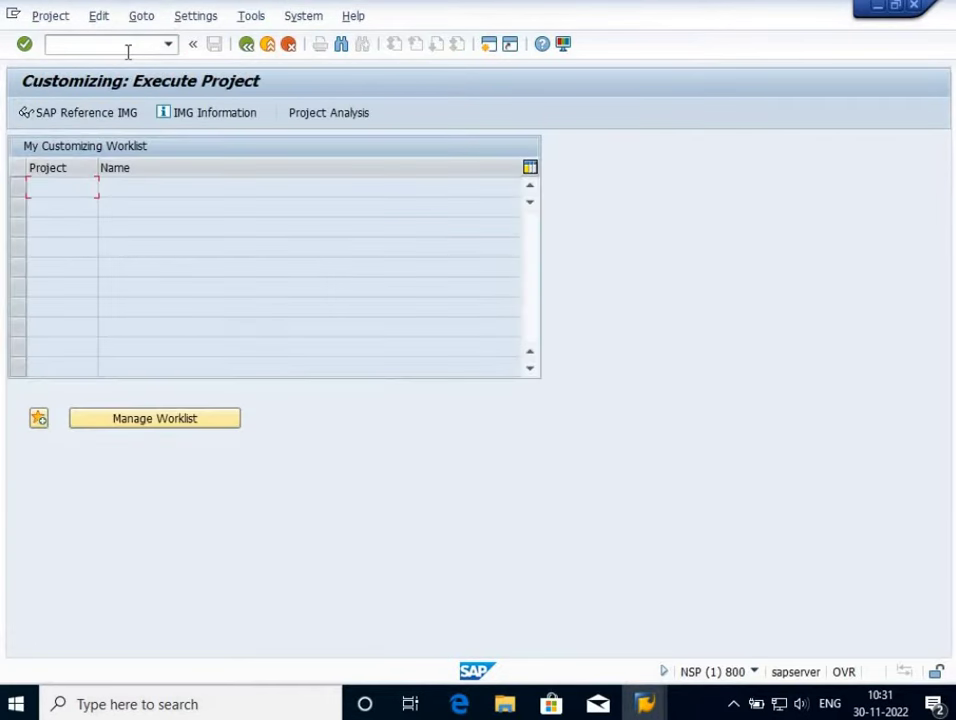
{"action": "left_click", "coordinate": [82, 114]}
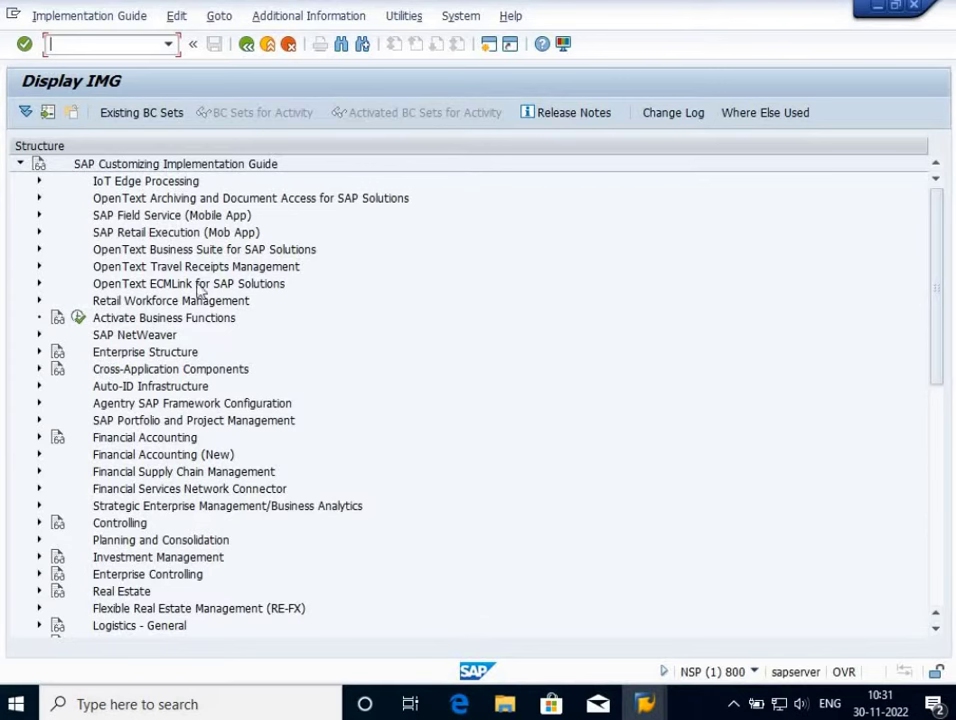
{"action": "left_click", "coordinate": [39, 353]}
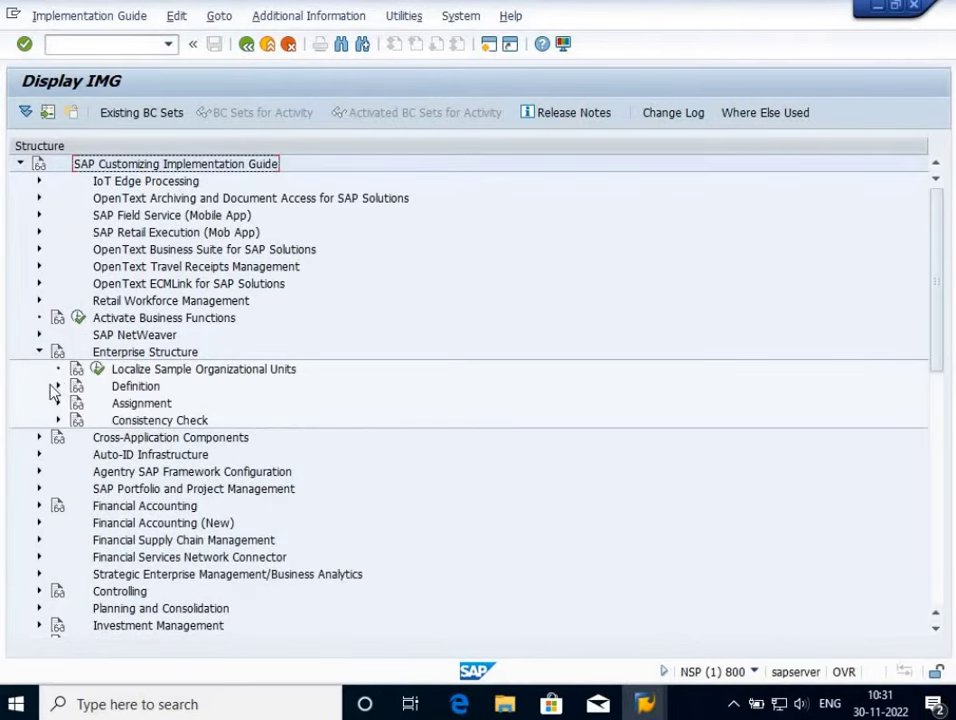
{"action": "left_click", "coordinate": [58, 386]}
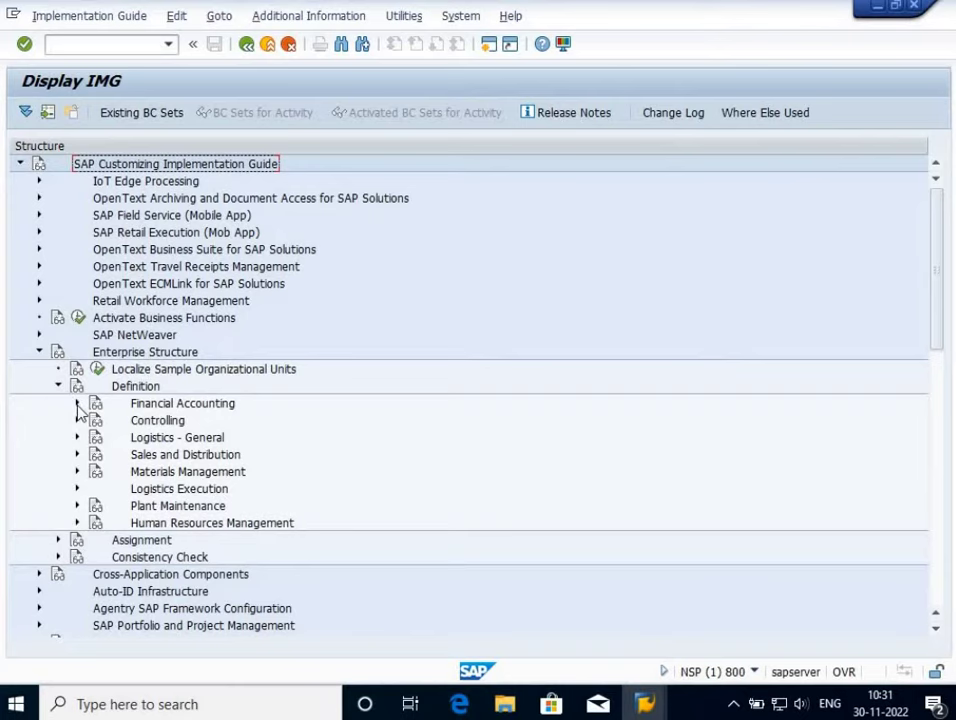
{"action": "left_click", "coordinate": [77, 403]}
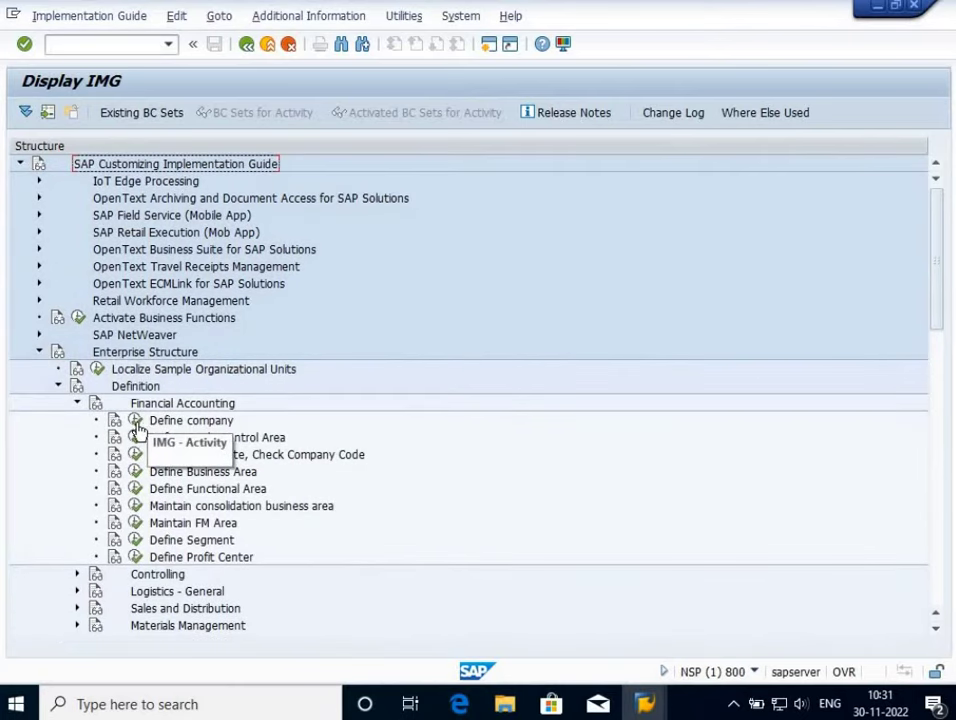
{"action": "left_click", "coordinate": [137, 421]}
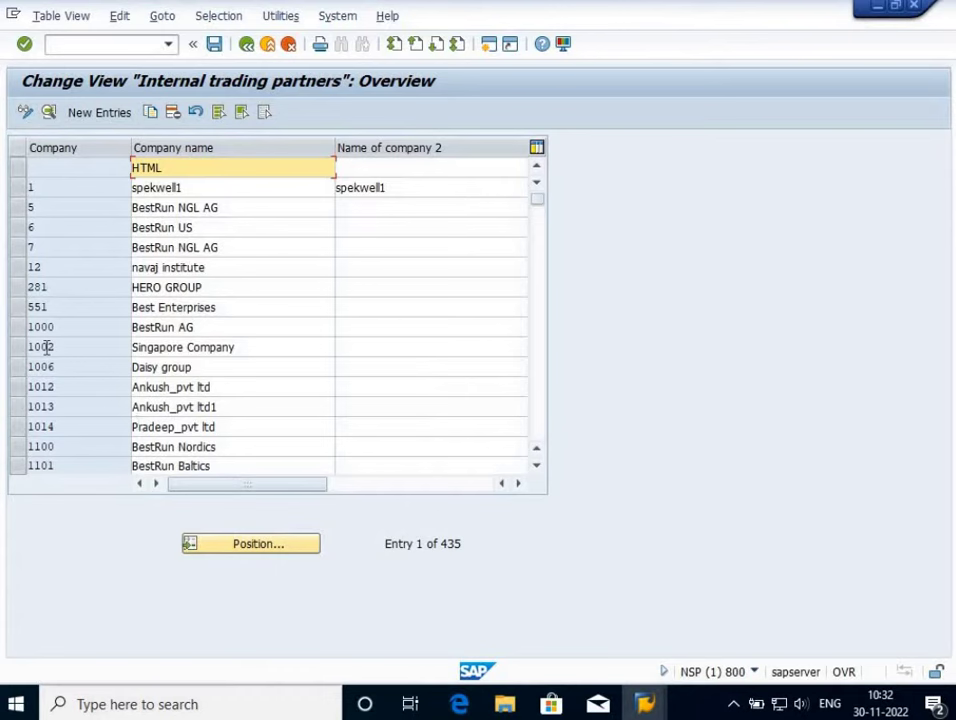
Add a new company entry with code ytes and name 'y testing'
{"action": "left_click", "coordinate": [115, 117]}
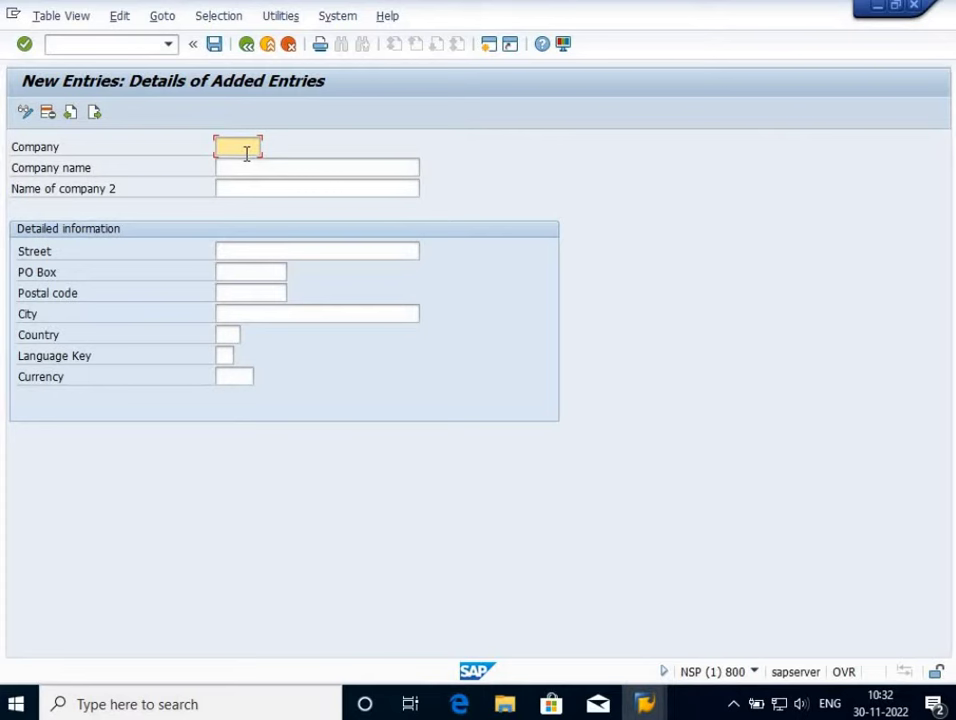
{"action": "type", "text": "ytes"}
{"action": "left_click", "coordinate": [248, 167]}
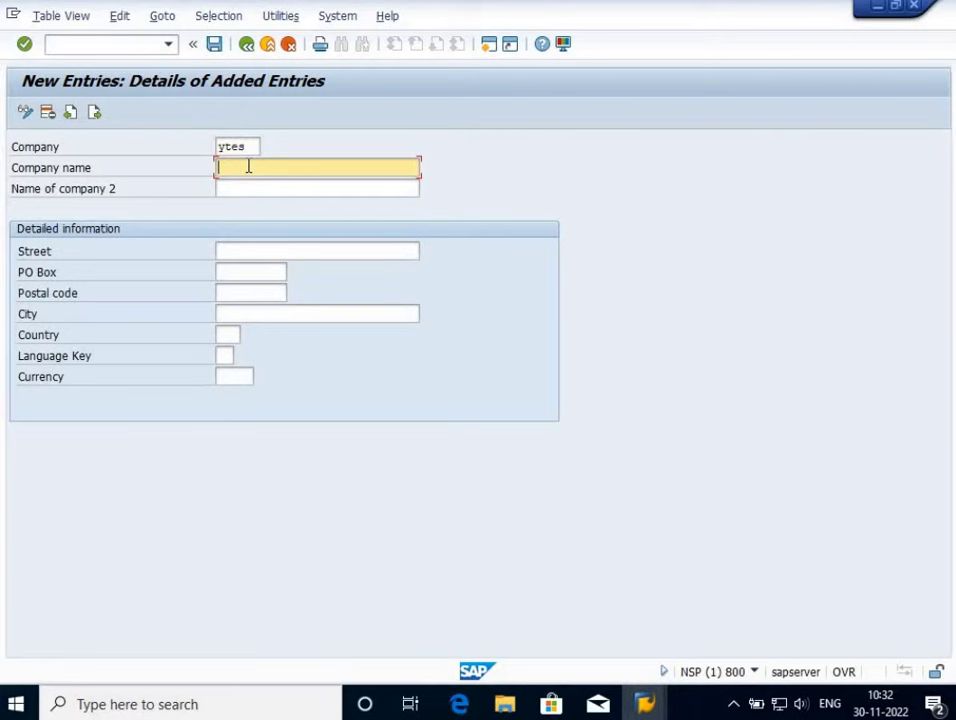
{"action": "type", "text": "y testing"}
Give the company country IN (India), language key EN and currency INR
{"action": "left_click", "coordinate": [230, 329]}
{"action": "type", "text": "IN"}
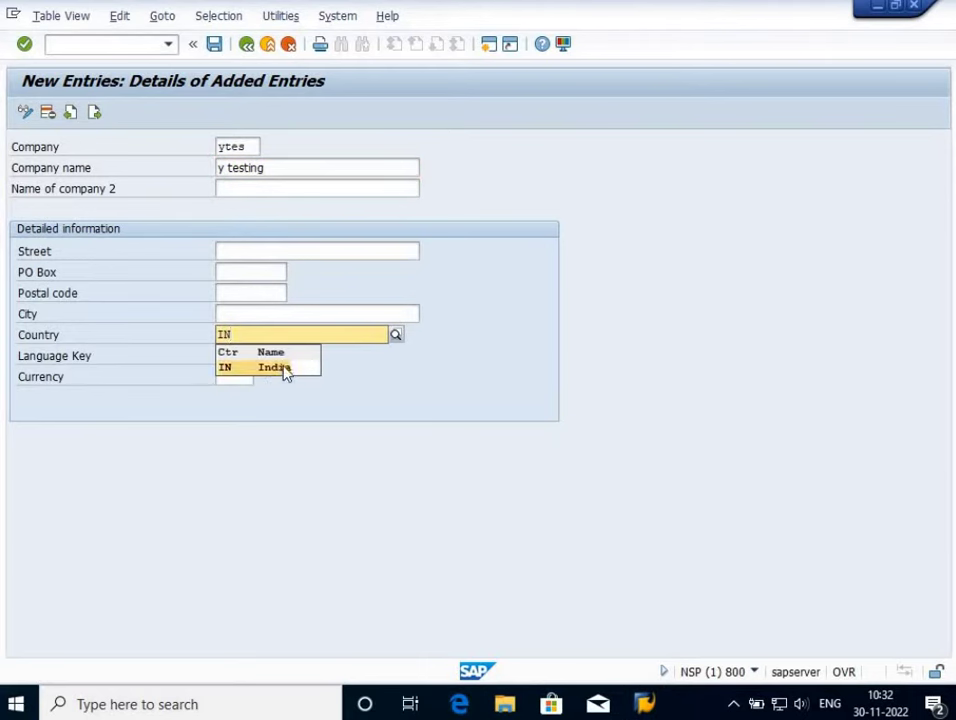
{"action": "left_click", "coordinate": [284, 368]}
{"action": "left_click", "coordinate": [224, 355]}
{"action": "type", "text": "EN"}
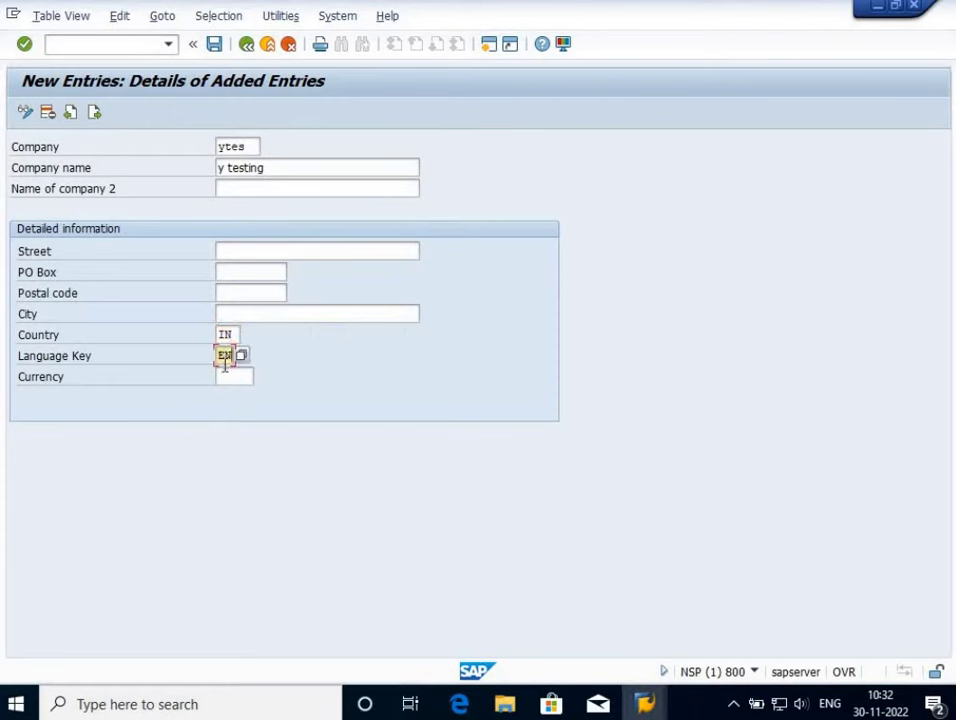
{"action": "left_click", "coordinate": [224, 374]}
{"action": "type", "text": "INR"}
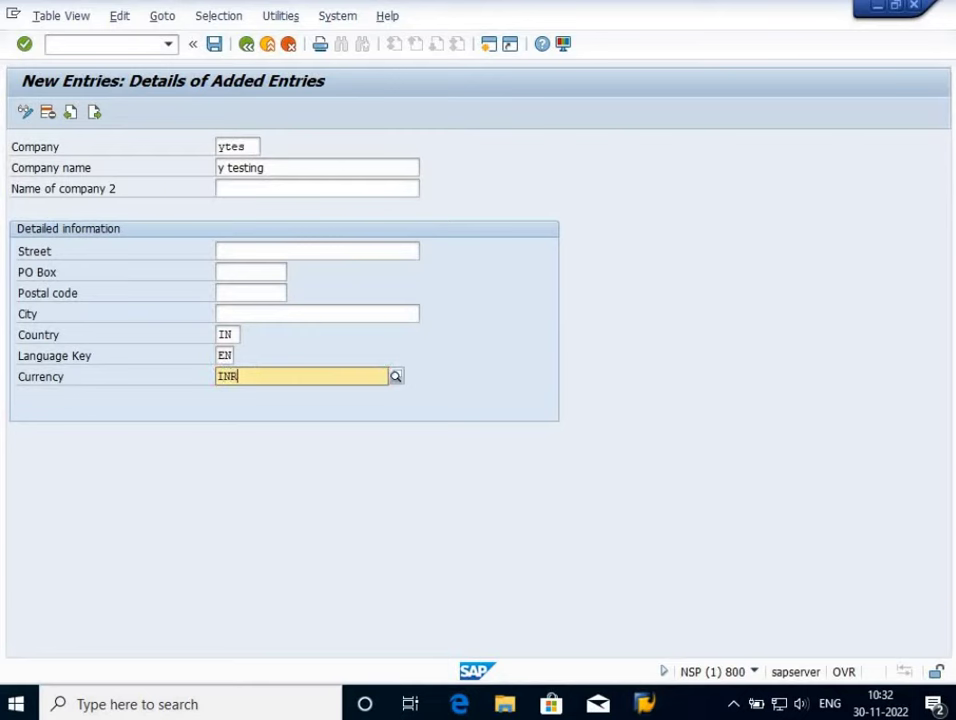
Close the currency suggestion list and save the new ytes company entry
{"action": "left_click", "coordinate": [216, 45]}
{"action": "left_click", "coordinate": [216, 45]}
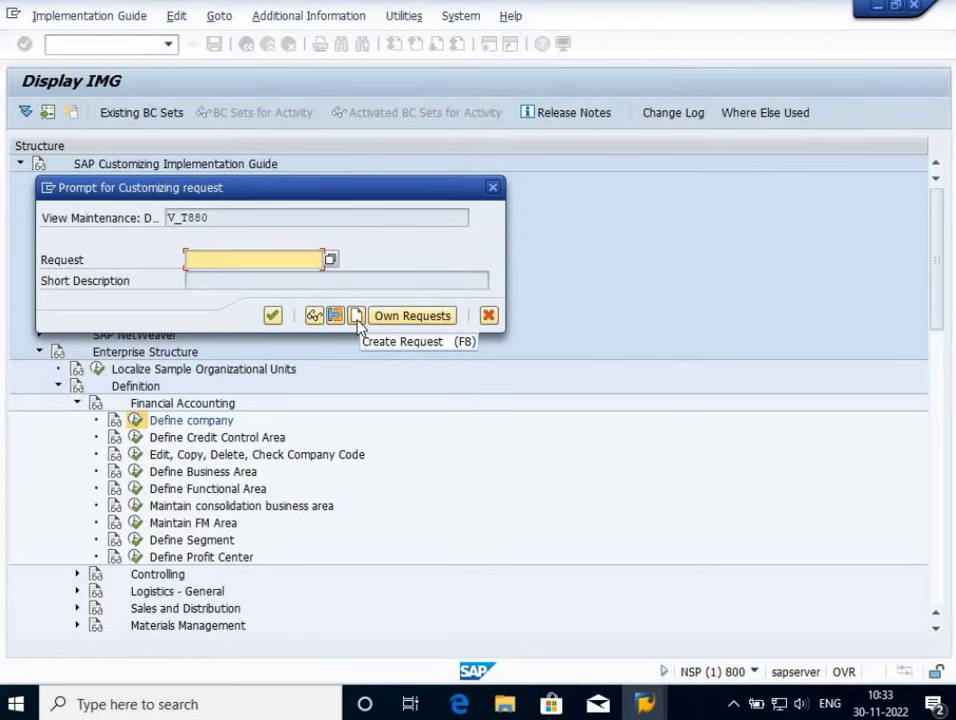
Create and save a customizing request with short description 'company ytes'
{"action": "left_click", "coordinate": [360, 316]}
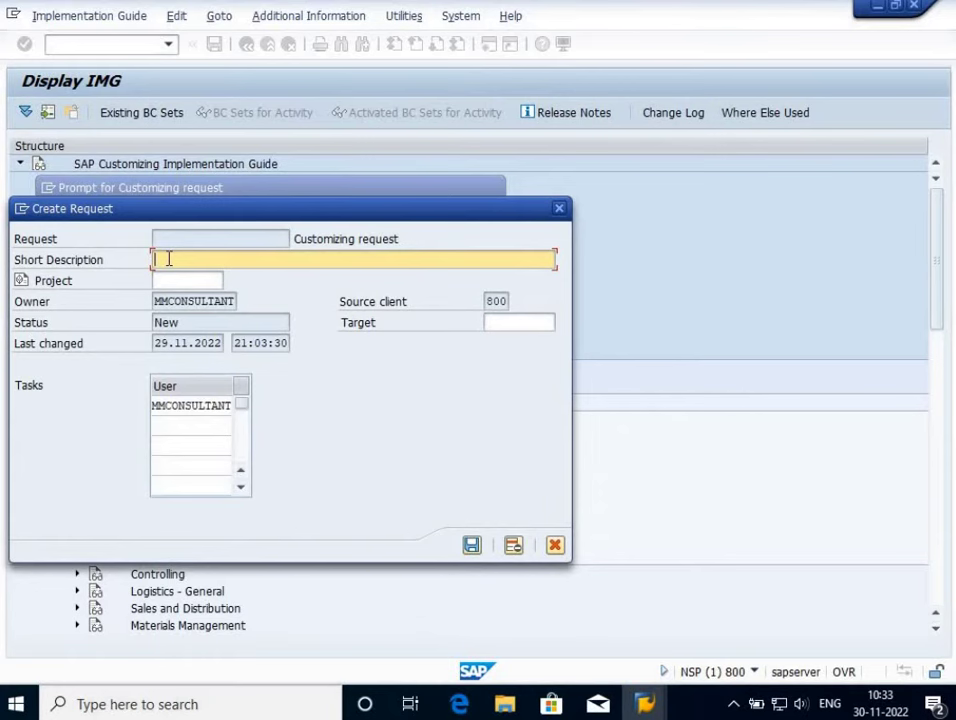
{"action": "type", "text": "company ytes"}
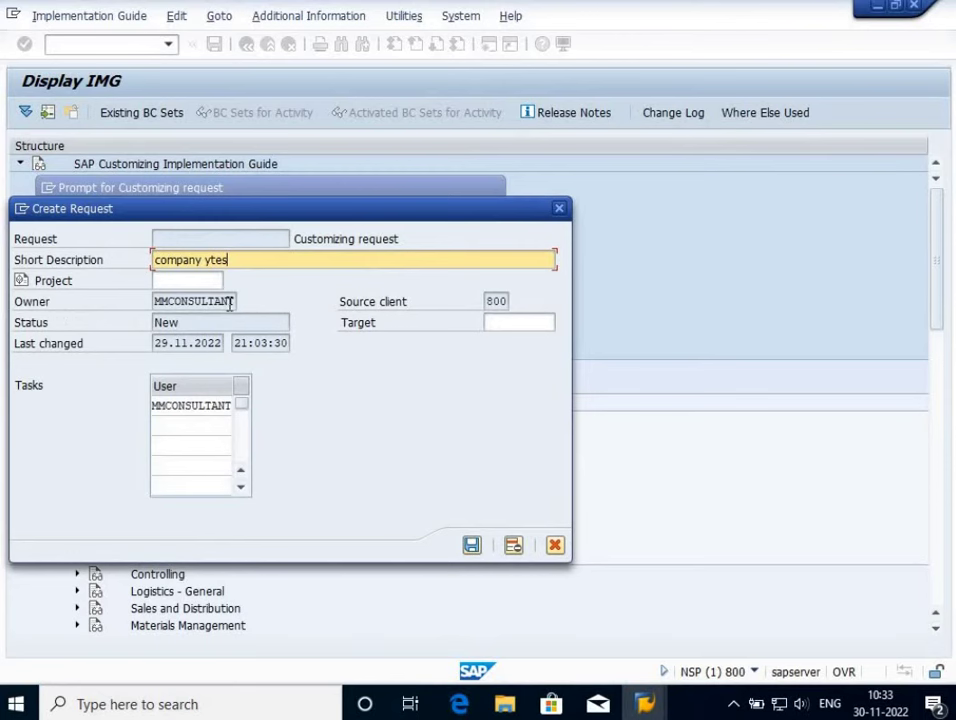
{"action": "left_click", "coordinate": [472, 548]}
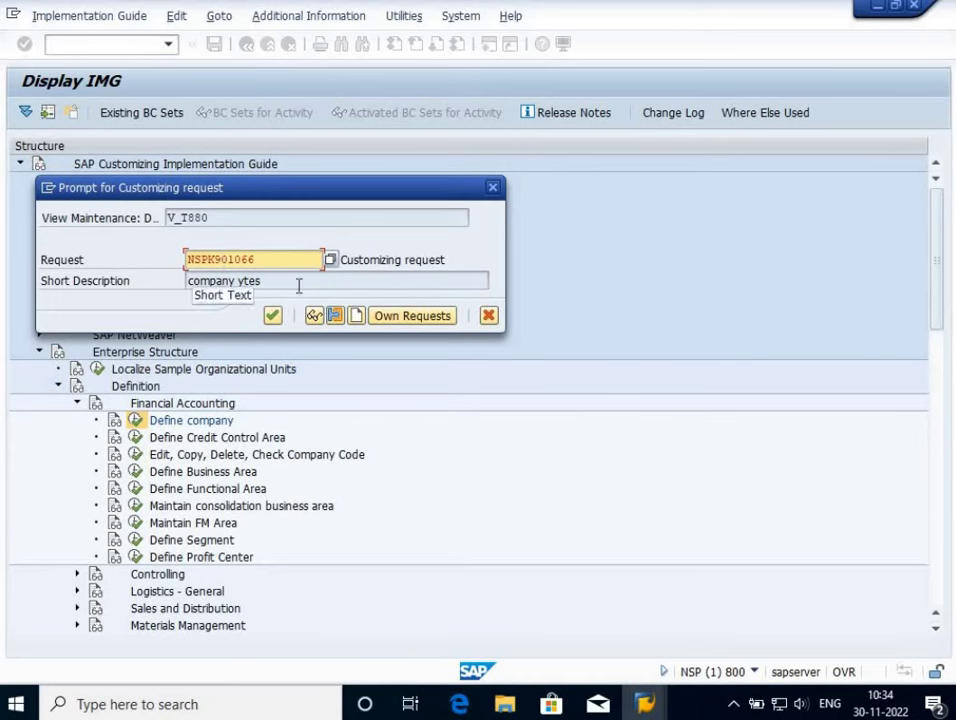
{"action": "left_click", "coordinate": [406, 316]}
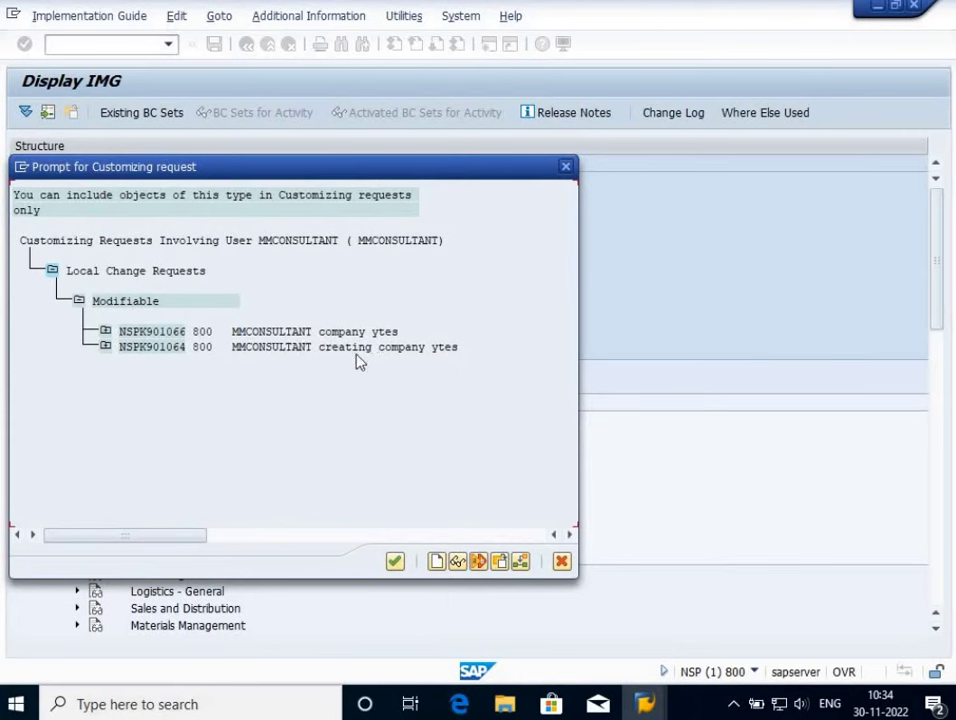
{"action": "left_click", "coordinate": [396, 562]}
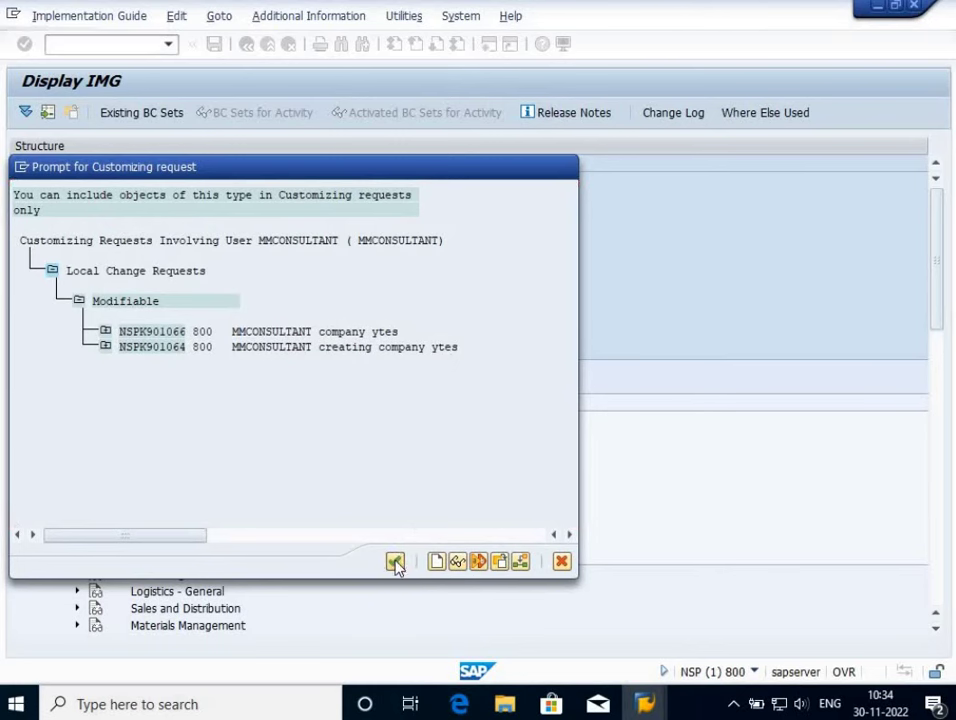
{"action": "left_click", "coordinate": [396, 562]}
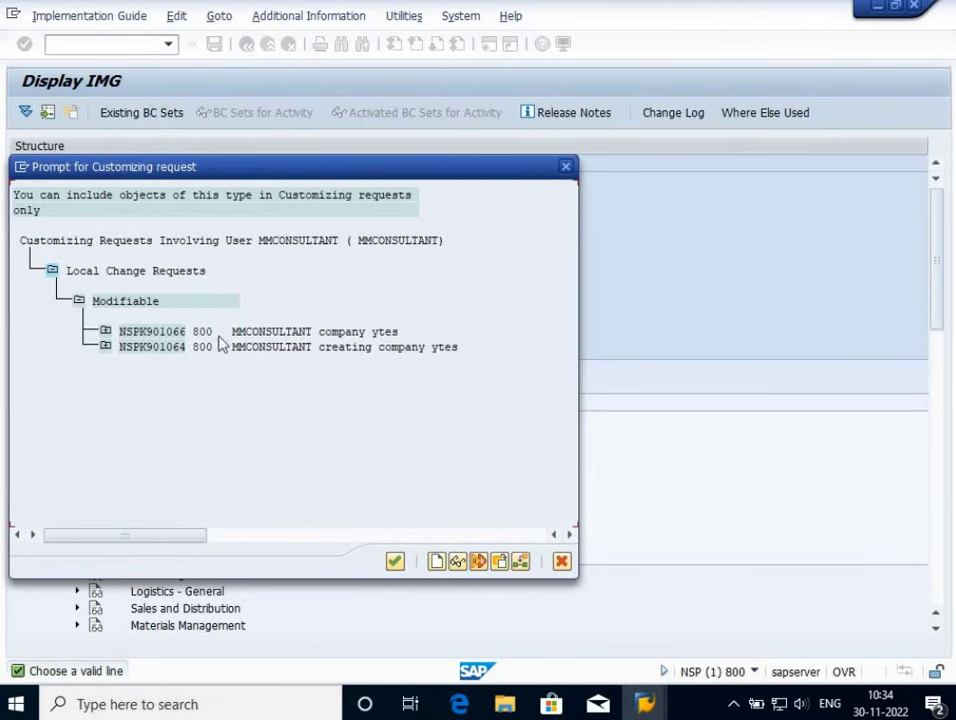
{"action": "double_click", "coordinate": [178, 334]}
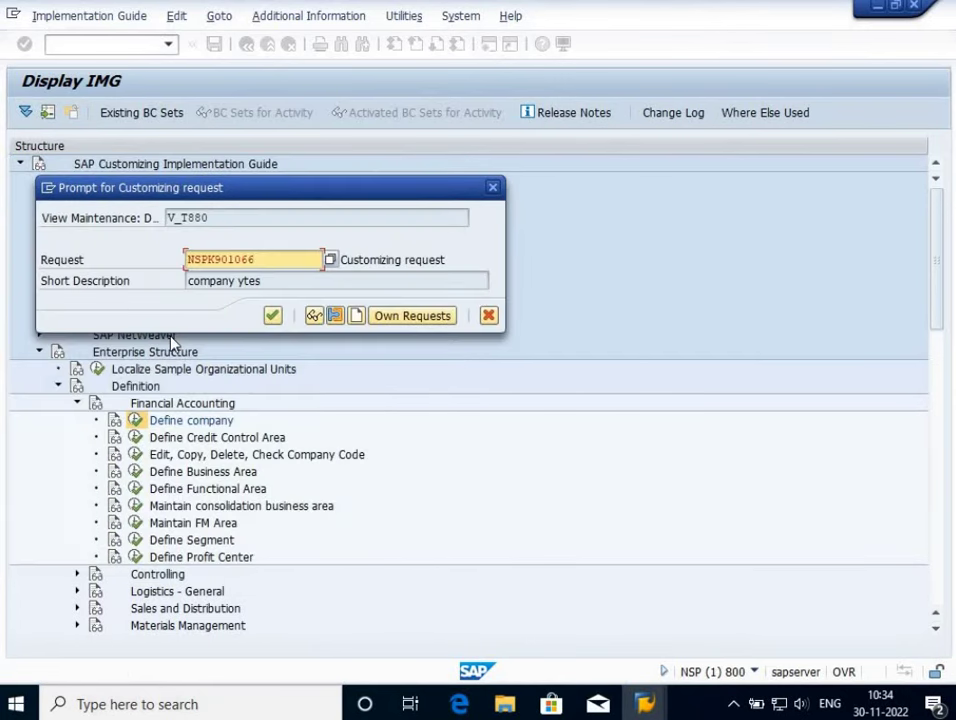
Confirm the prompt so company ytes is saved under the 'company ytes' request
{"action": "left_click", "coordinate": [272, 316]}
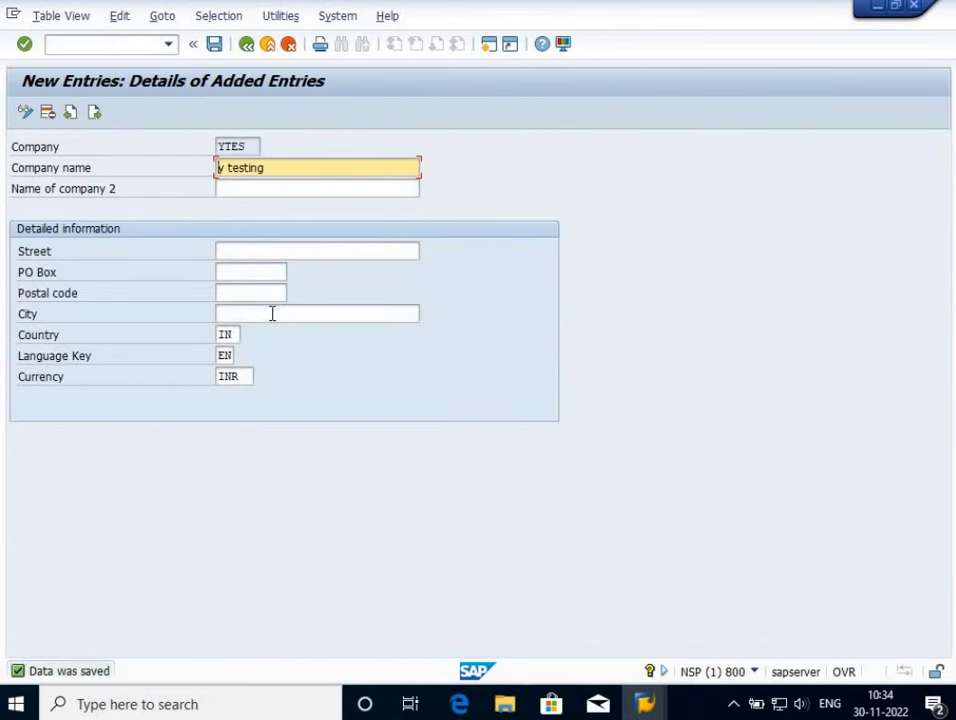